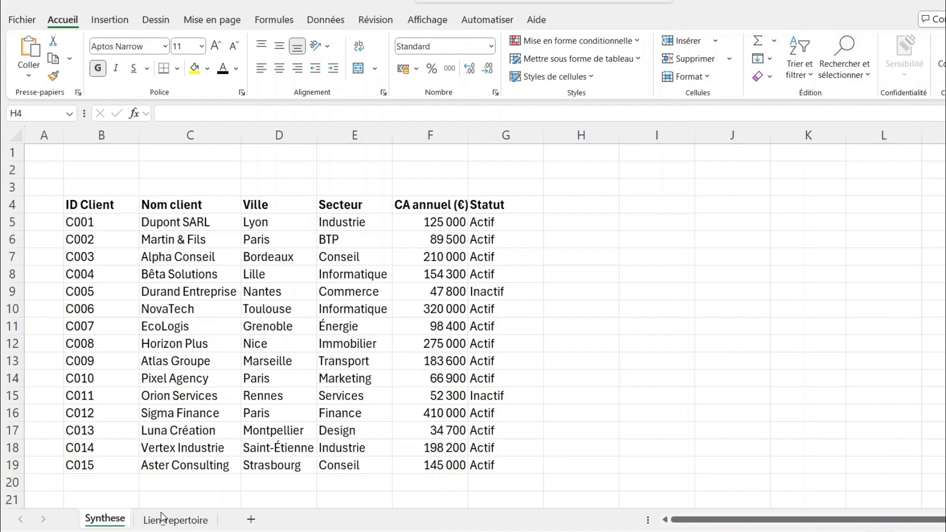
# Review the client table's column headers one by one, from ID Client to Statut
pyautogui.click(108, 211)
pyautogui.click(171, 209)
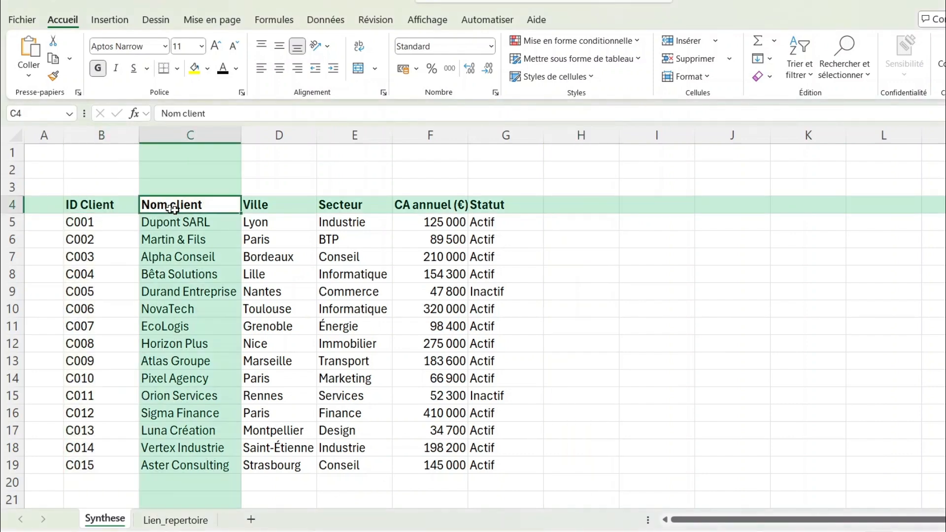
pyautogui.click(269, 207)
pyautogui.click(345, 204)
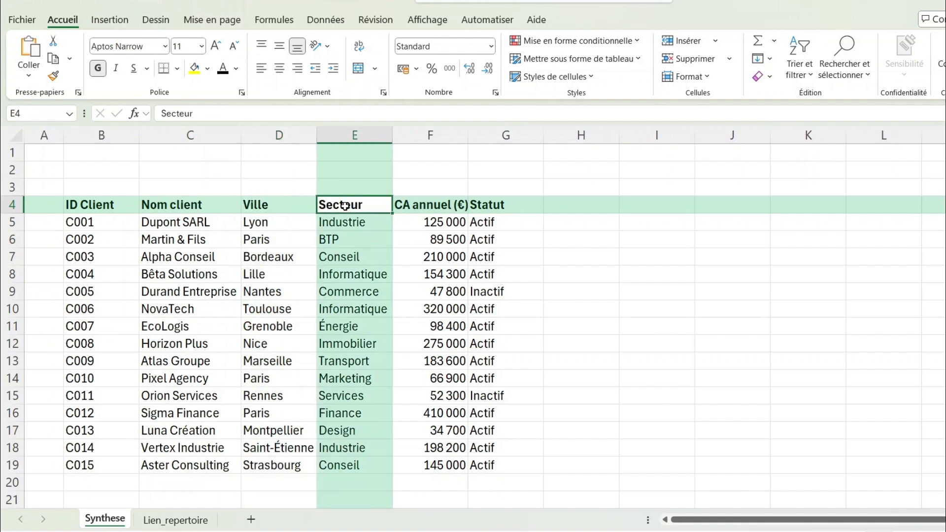
pyautogui.click(419, 206)
pyautogui.click(494, 209)
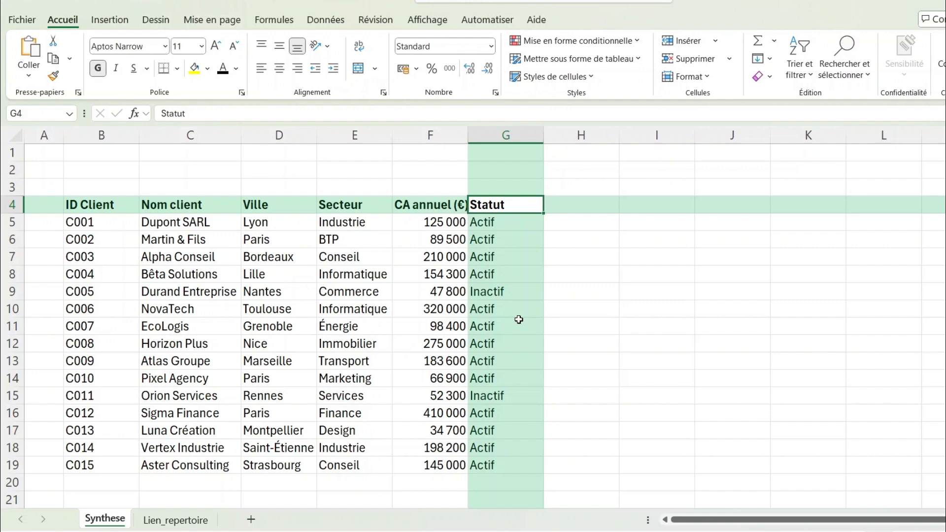
# Switch to File Explorer and open C001.pdf from the Clients_LBV folder
pyautogui.click(540, 531)
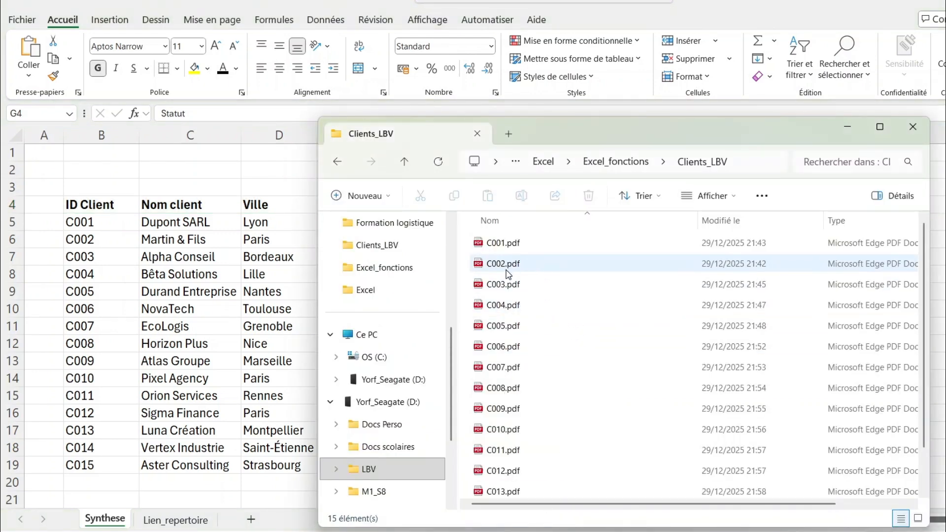
pyautogui.click(501, 249)
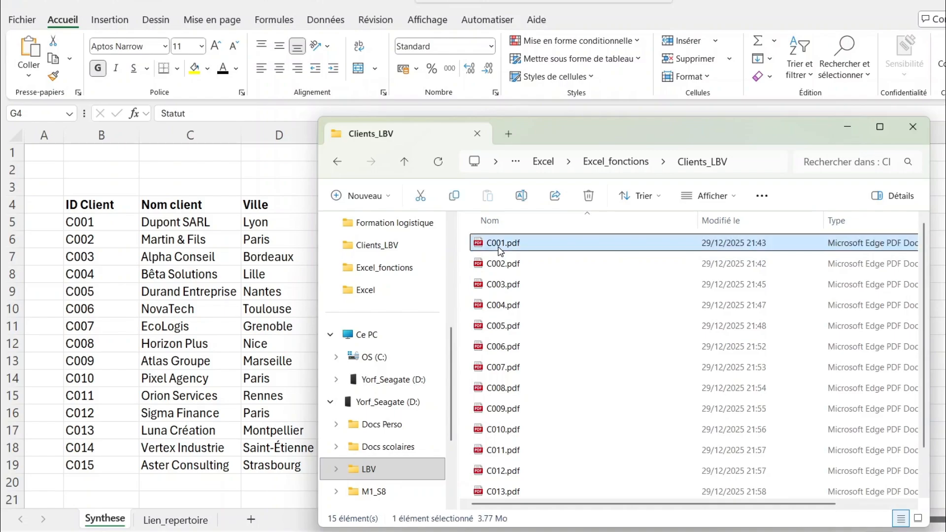
pyautogui.doubleClick(500, 249)
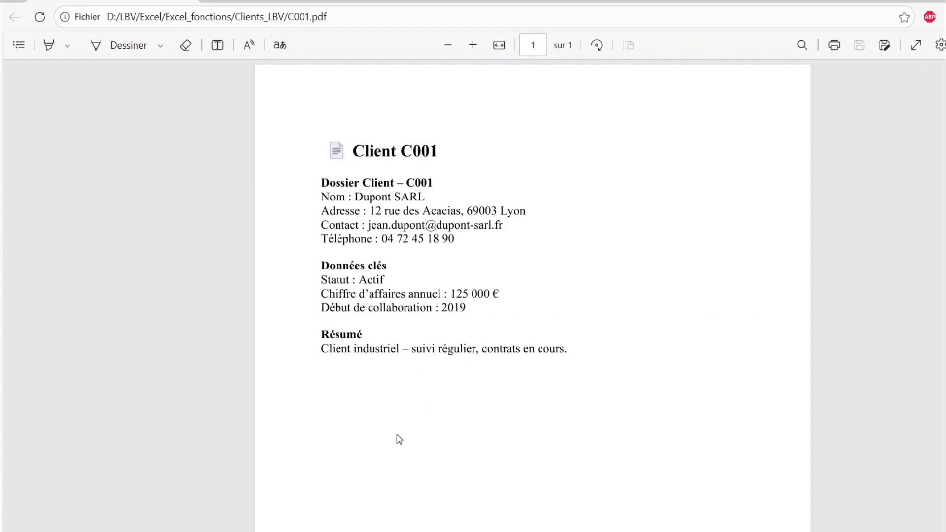
# Copy the file address of C001.pdf from the browser and paste it into cell I5 of the Synthese sheet in Excel
pyautogui.click(355, 24)
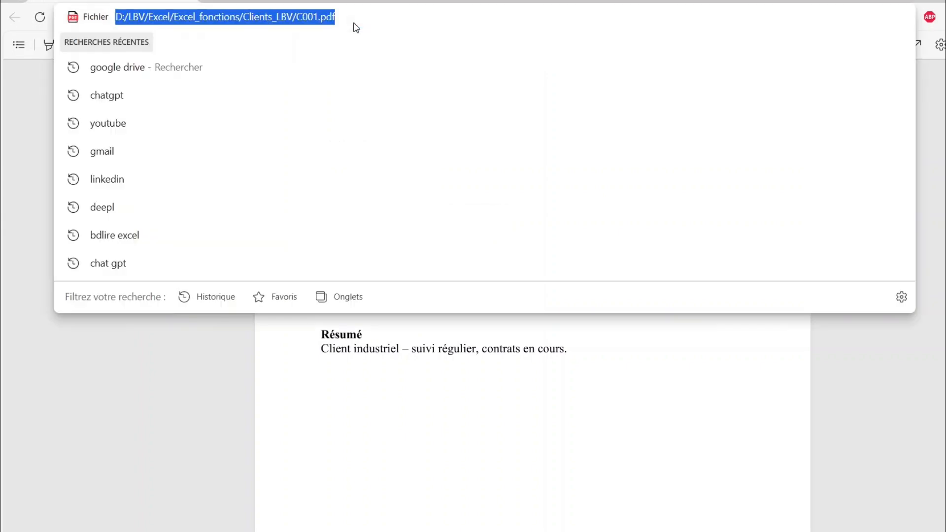
pyautogui.hotkey('alt', 'Tab')
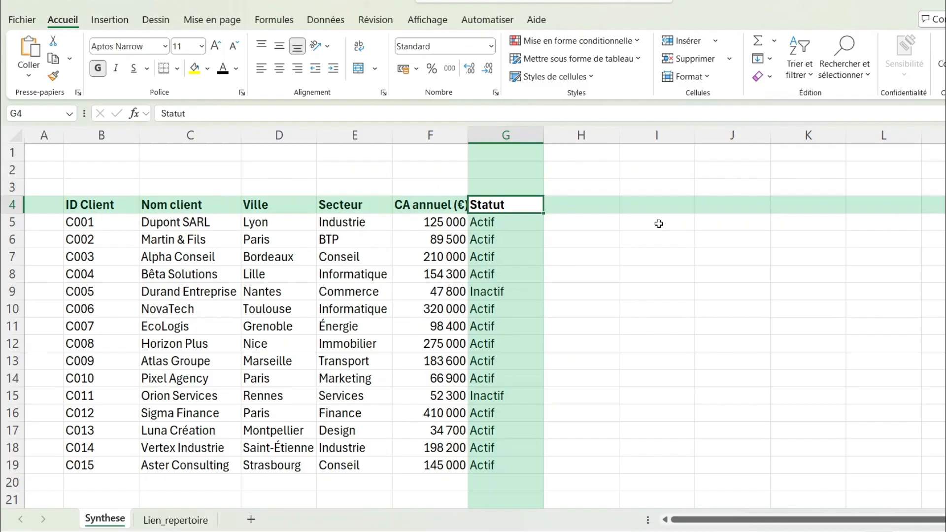
pyautogui.click(657, 222)
pyautogui.write('file:///D:/LBV/Excel/Excel_fonctions/Clients_LBV/C001.pdf')
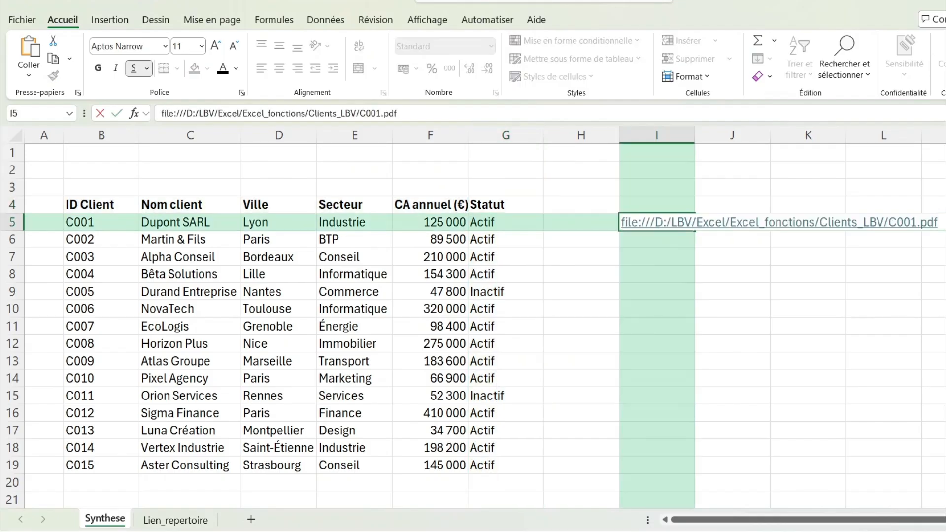
pyautogui.press('Return')
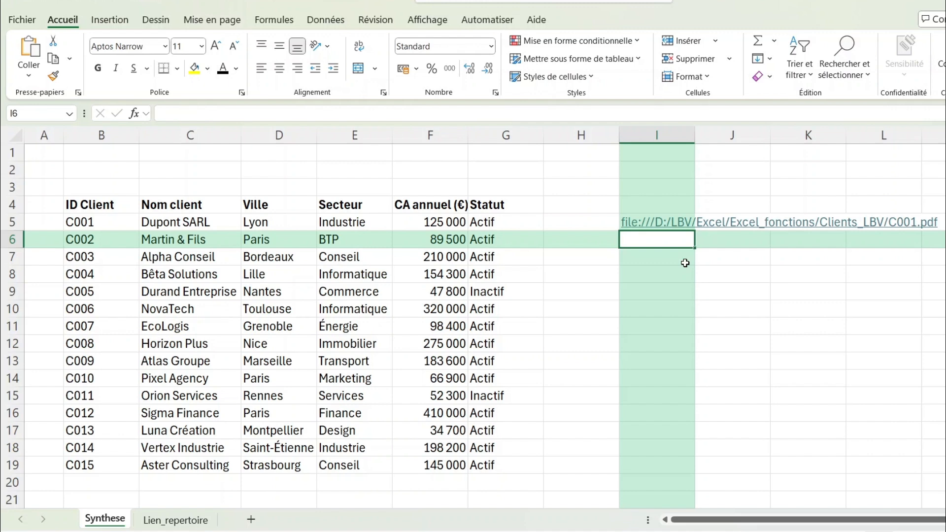
# Follow the link in cell I5 to test that it opens the PDF, and return to the workbook at cell H5
pyautogui.click(677, 226)
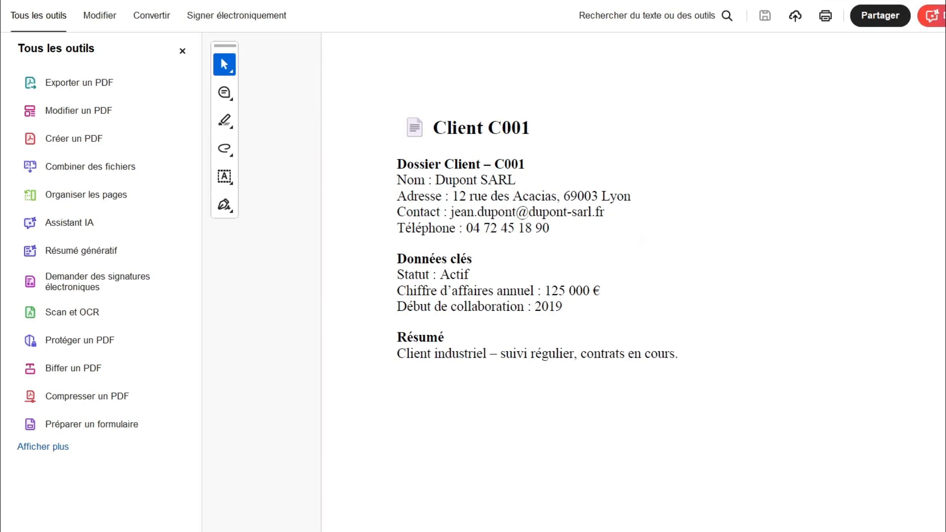
pyautogui.hotkey('alt', 'Tab')
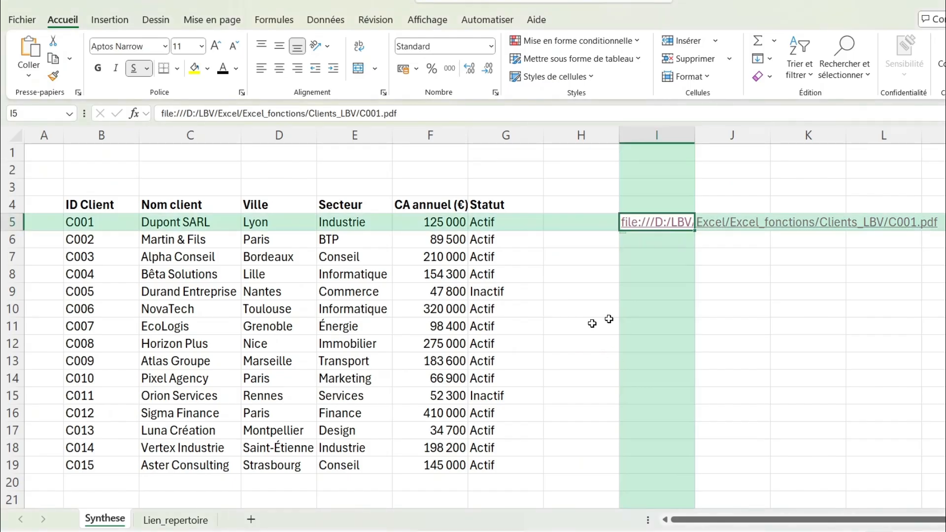
pyautogui.click(583, 225)
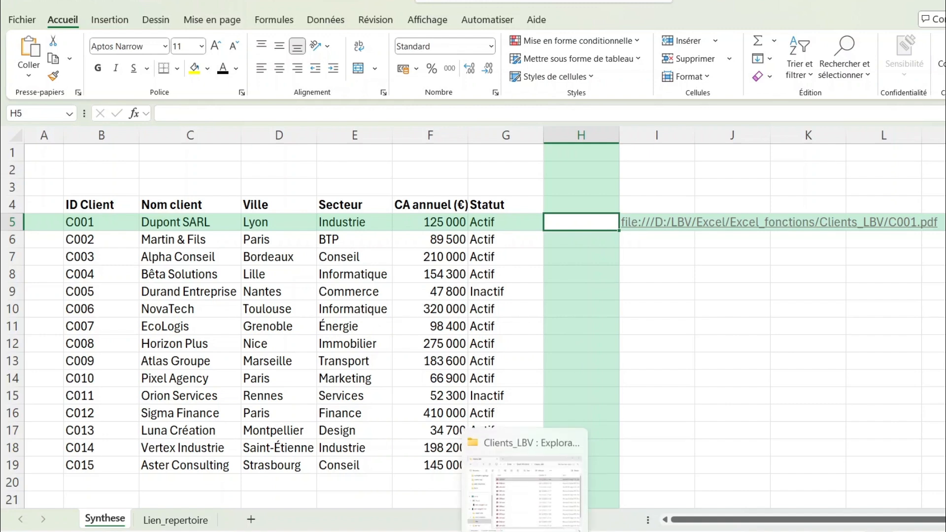
# Copy the full path of the Clients_LBV folder from File Explorer and return to the Excel workbook
pyautogui.click(526, 489)
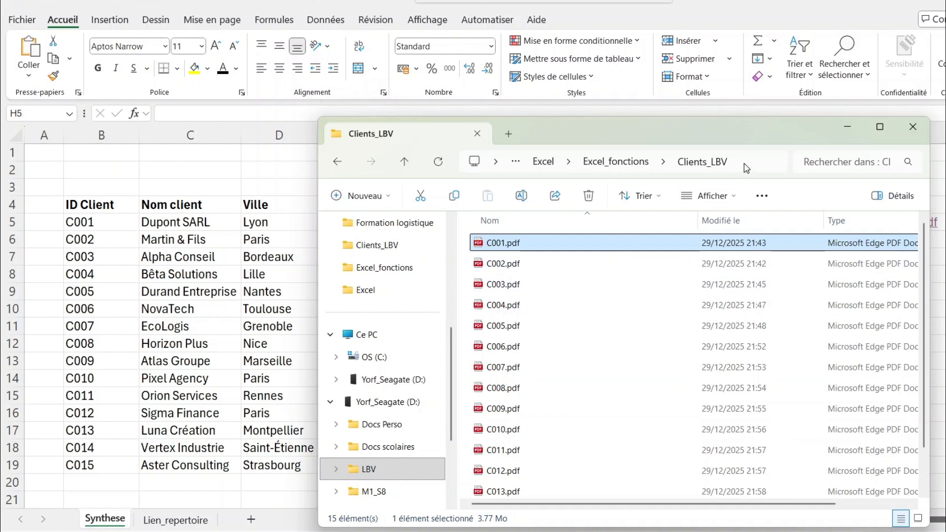
pyautogui.click(568, 170)
pyautogui.hotkey('ctrl', 'c')
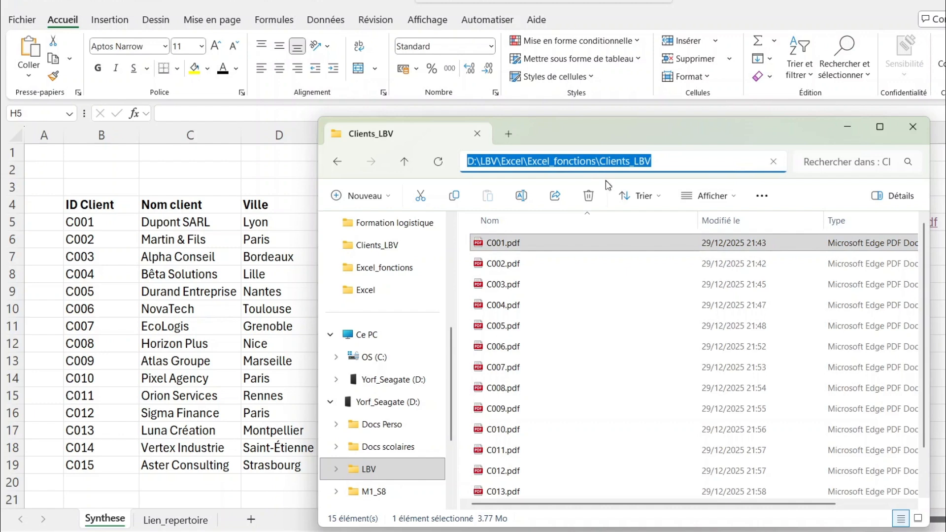
pyautogui.click(941, 264)
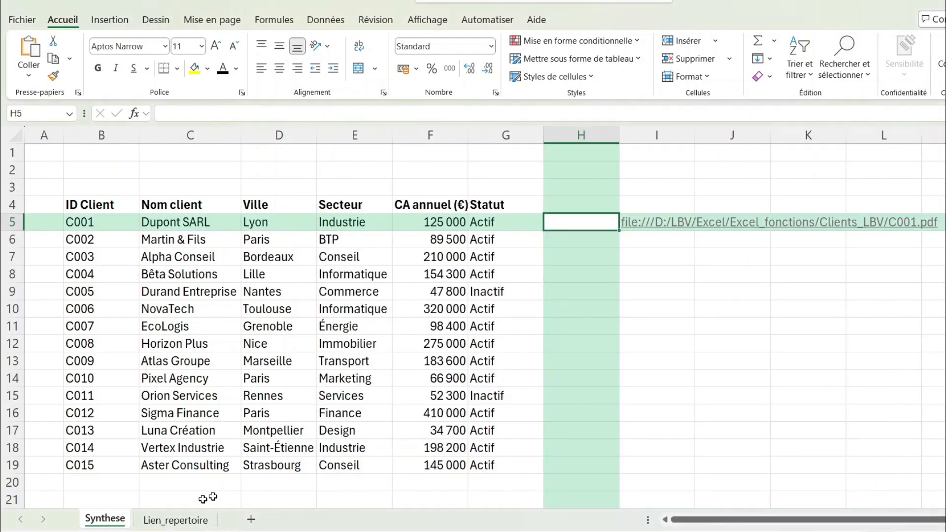
# Paste the folder path D:\LBV\Excel\Excel_fonctions\Clients_LBV into cell B2 of the Lien_repertoire sheet
pyautogui.click(164, 520)
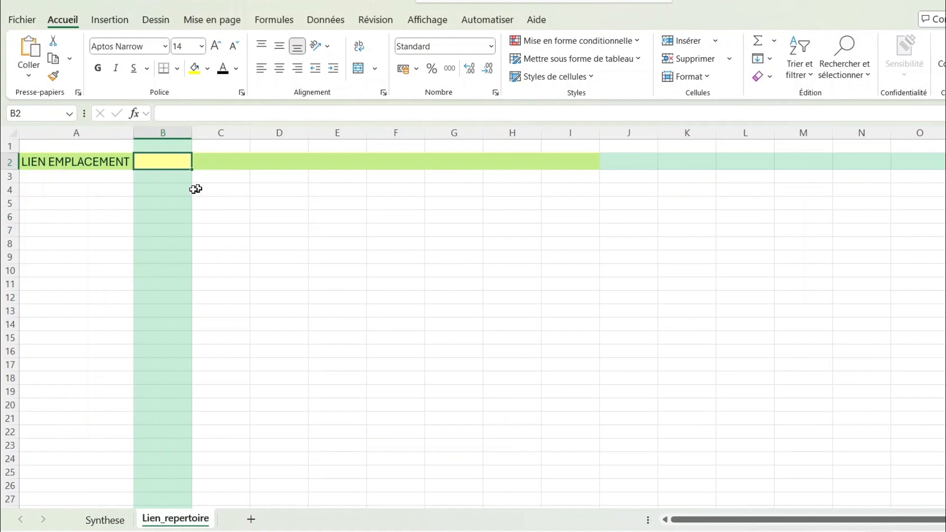
pyautogui.doubleClick(179, 161)
pyautogui.hotkey('ctrl', 'v')
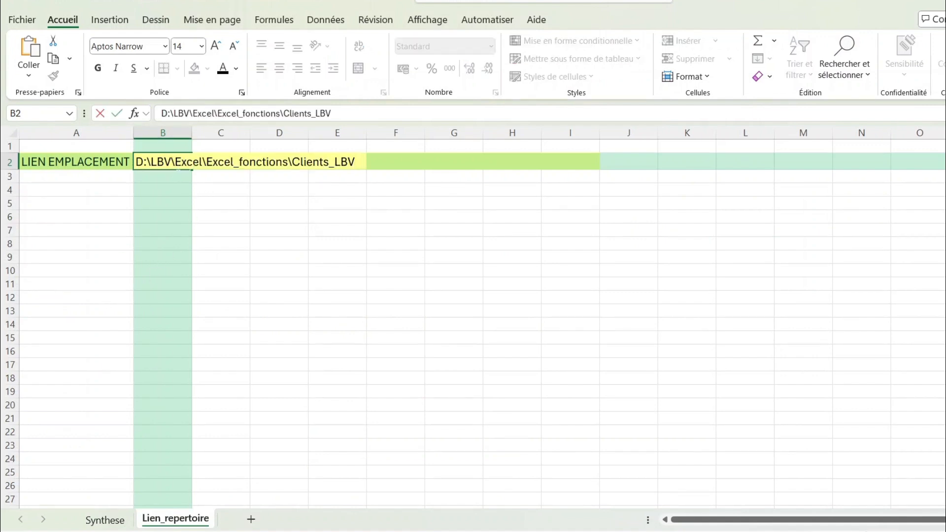
pyautogui.press('Return')
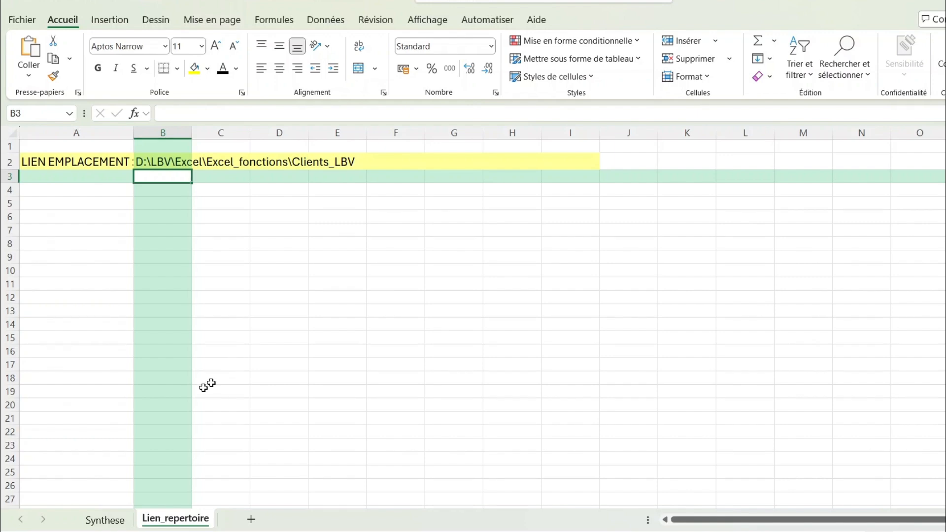
# Start a LIEN_HYPERTEXTE formula in cell H5 of Synthese, with the absolute reference Lien_repertoire!$B$2 beginning the link location
pyautogui.click(111, 517)
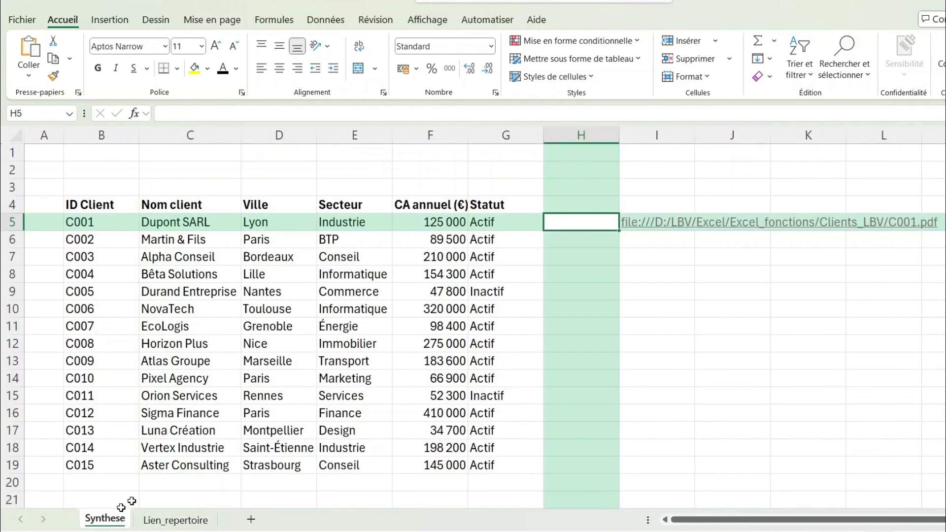
pyautogui.doubleClick(553, 220)
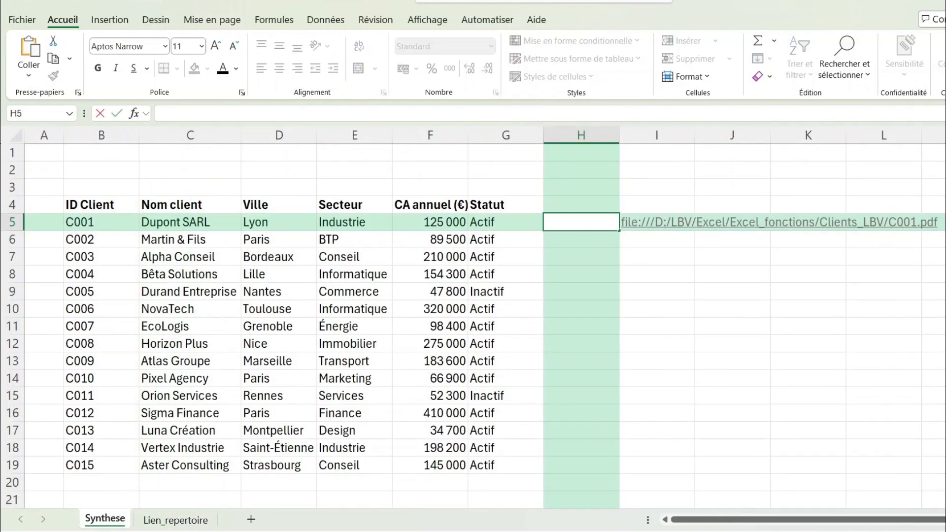
pyautogui.write('=lien')
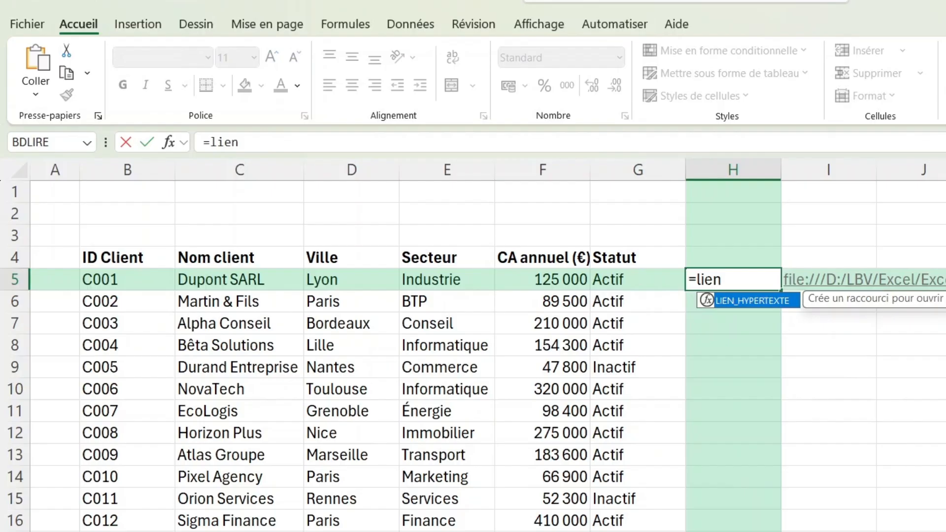
pyautogui.press('Tab')
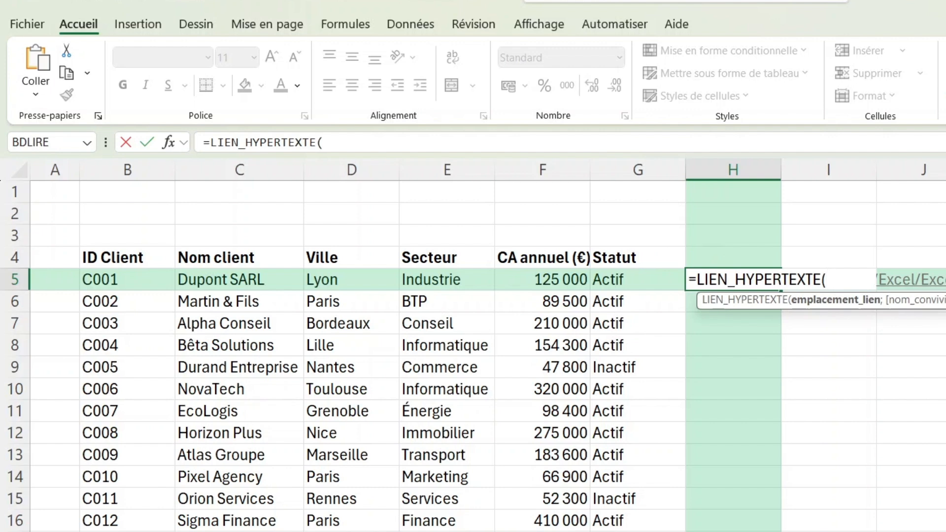
pyautogui.click(306, 530)
pyautogui.click(194, 204)
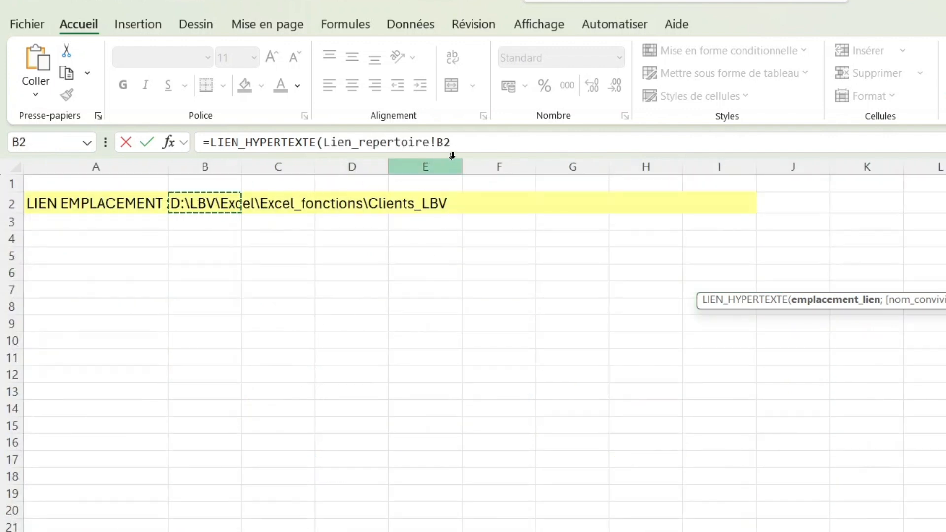
pyautogui.moveTo(451, 143); pyautogui.dragTo(436, 143)
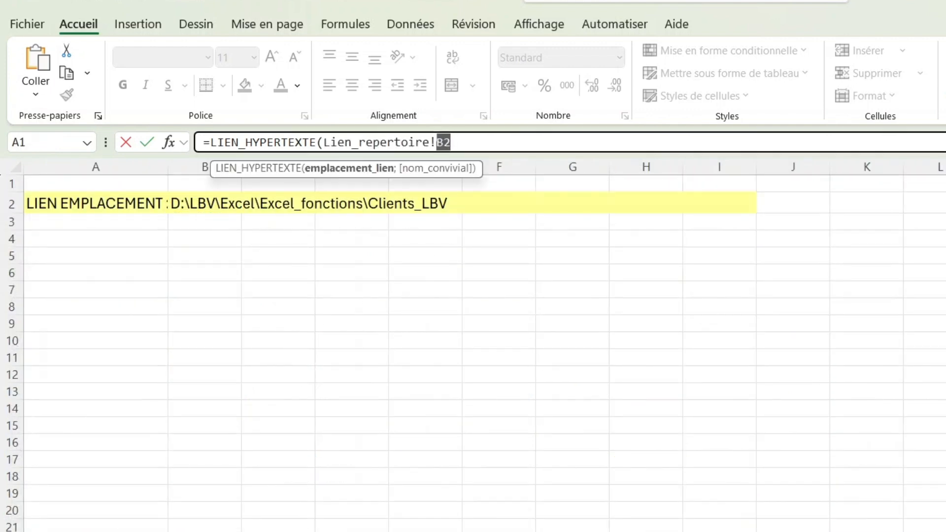
pyautogui.press('F4')
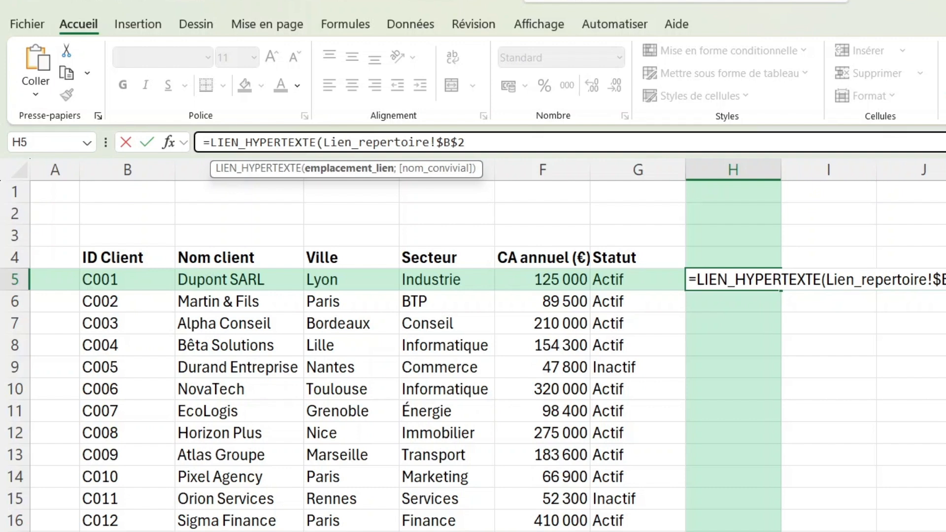
# Complete the link location argument by appending "\", the client ID in Synthese!B5 and ".pdf"
pyautogui.write('&"\\"&')
pyautogui.click(127, 280)
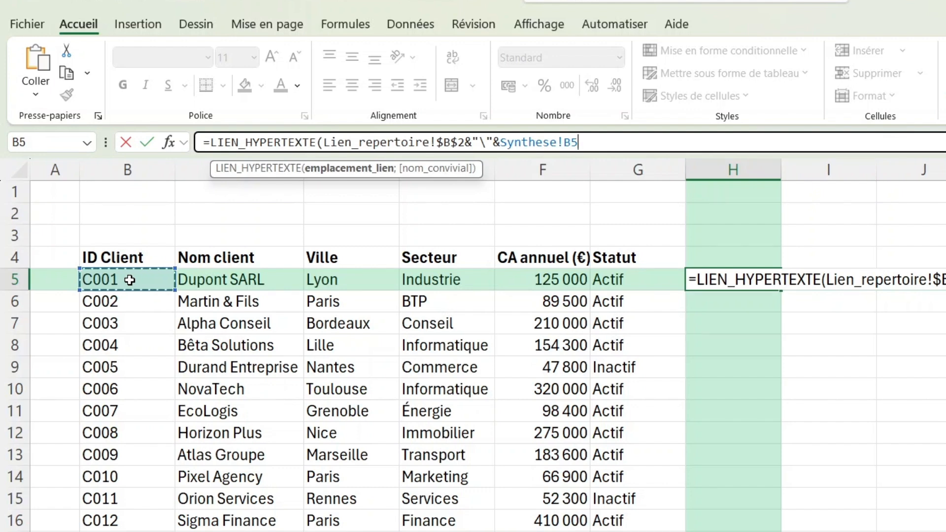
pyautogui.write('&"')
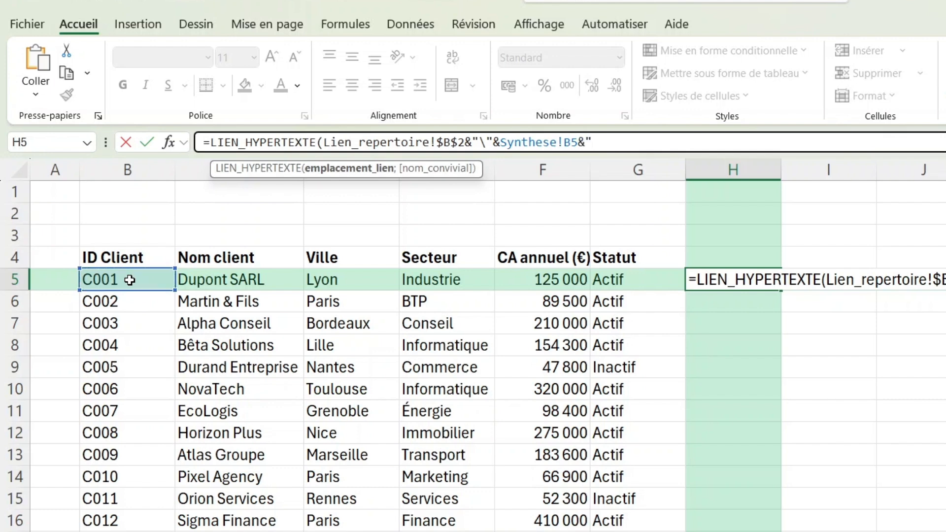
pyautogui.write('.pdf')
pyautogui.write(';')
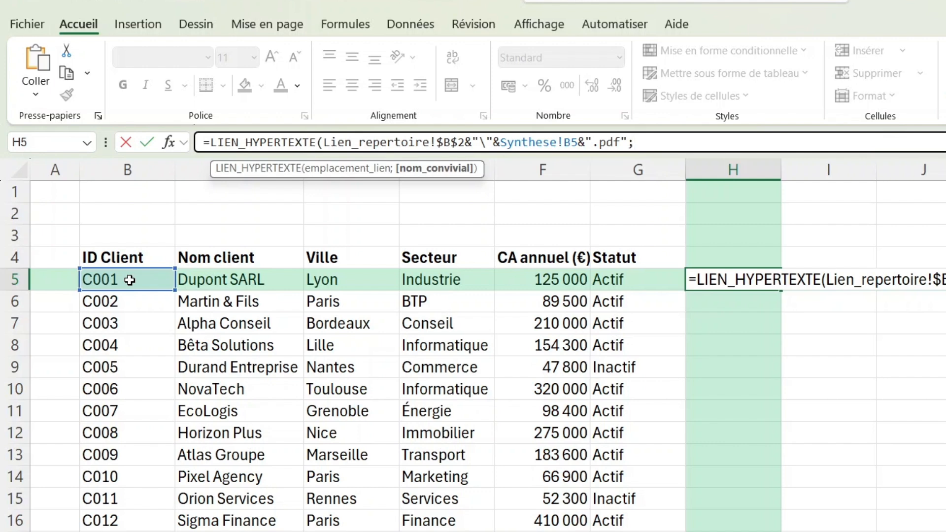
# Set the formula's friendly name to Synthese!B5&".pdf" and validate the formula
pyautogui.click(129, 280)
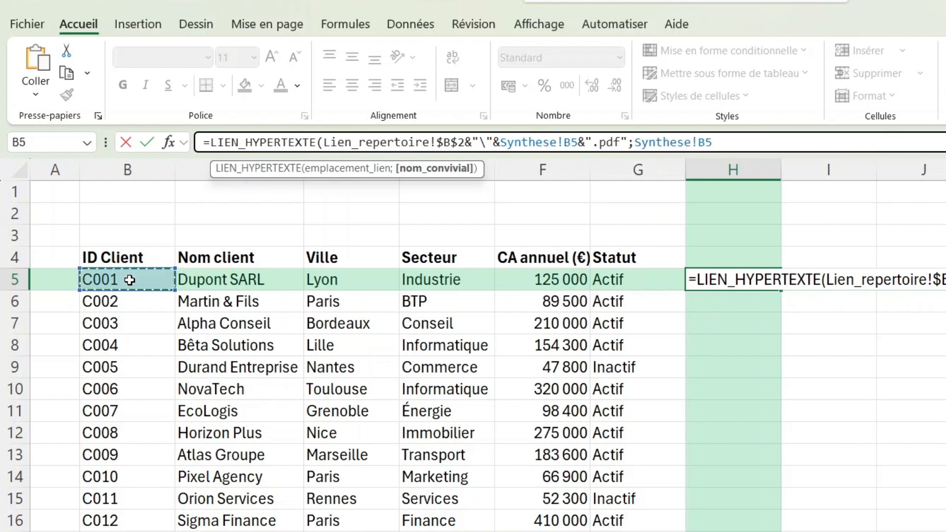
pyautogui.write('&')
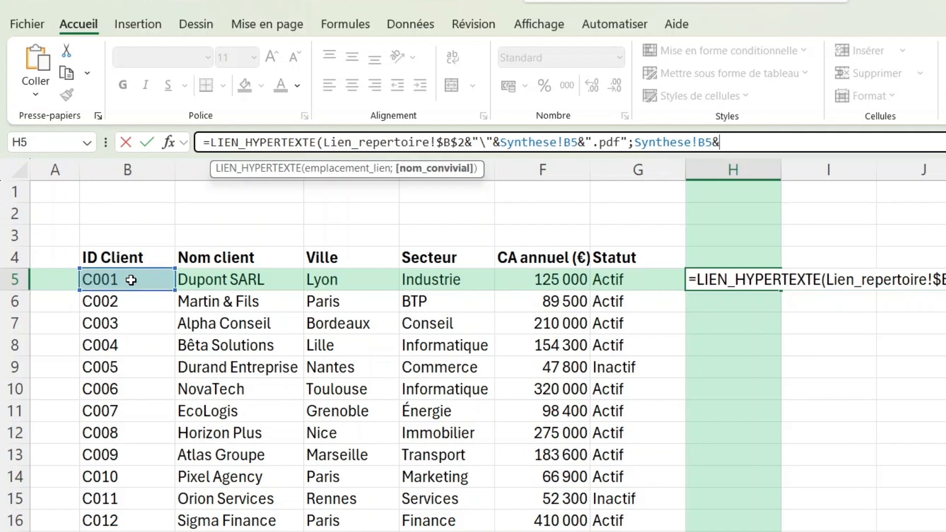
pyautogui.write('".pdf')
pyautogui.write('")')
pyautogui.press('Return')
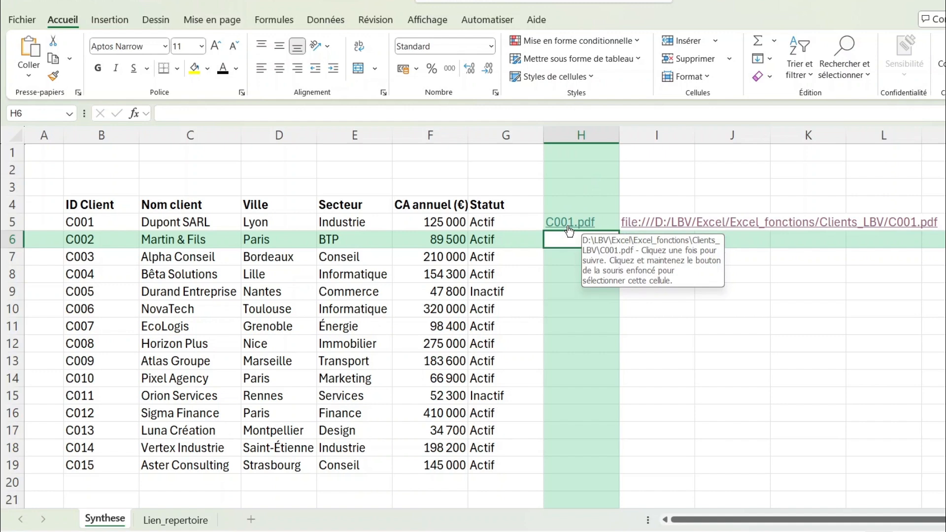
# Enter the column header "Fiche client" in cell H4
pyautogui.click(582, 205)
pyautogui.doubleClick(583, 205)
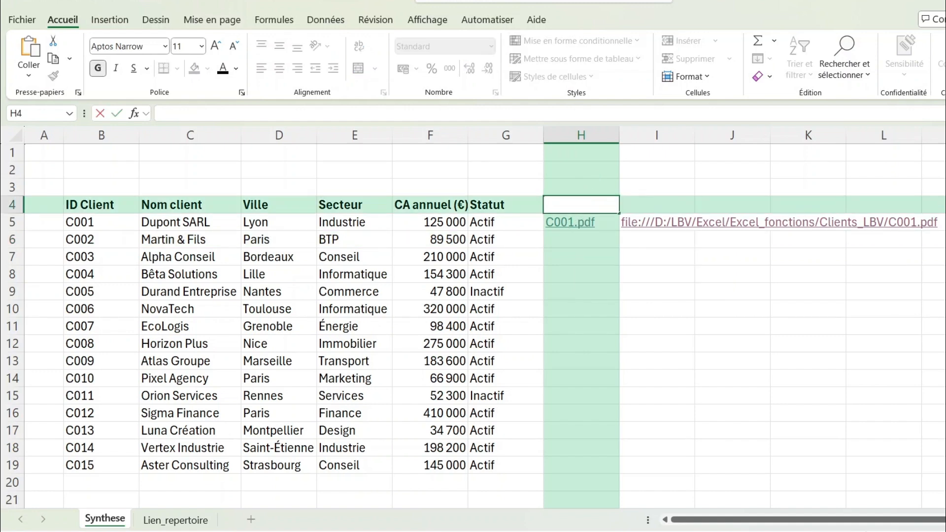
pyautogui.write('Fiche c')
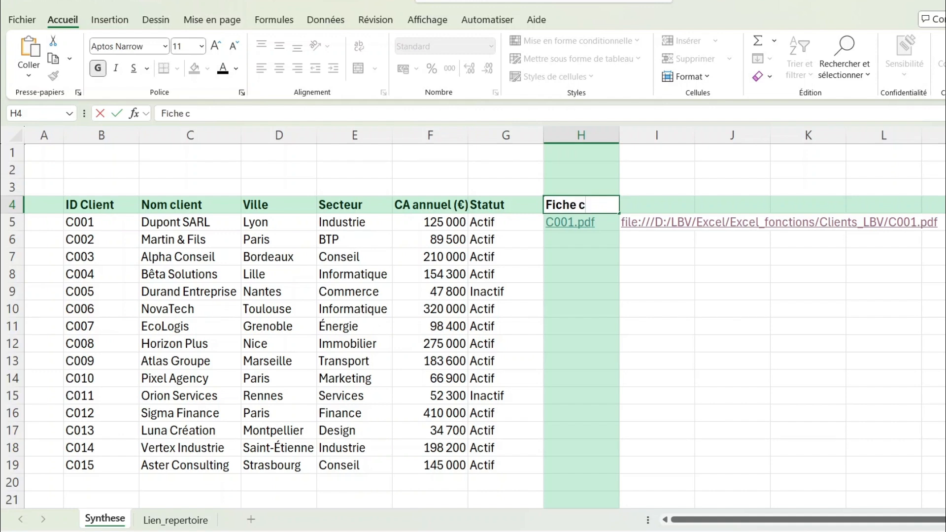
pyautogui.write('lient')
pyautogui.press('Return')
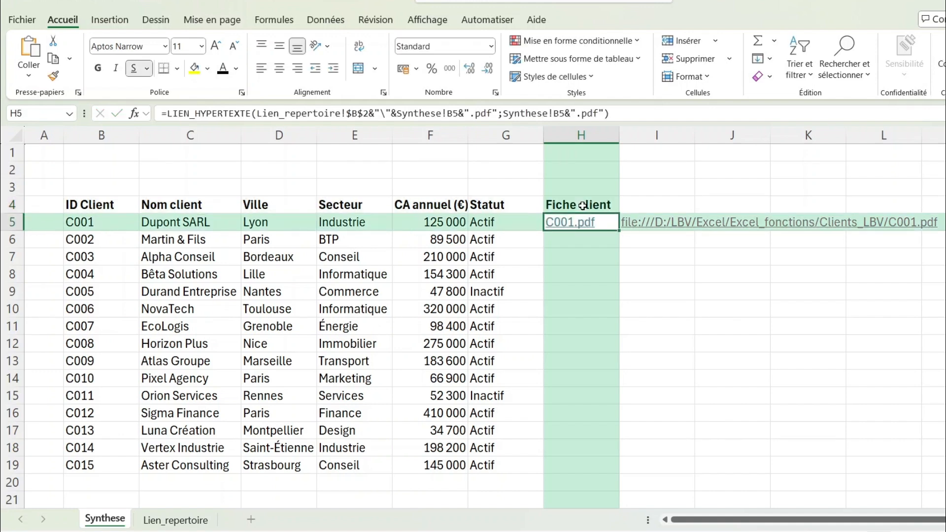
# Test the client file link in cell H5 by opening its PDF, and return to the Excel workbook
pyautogui.click(595, 243)
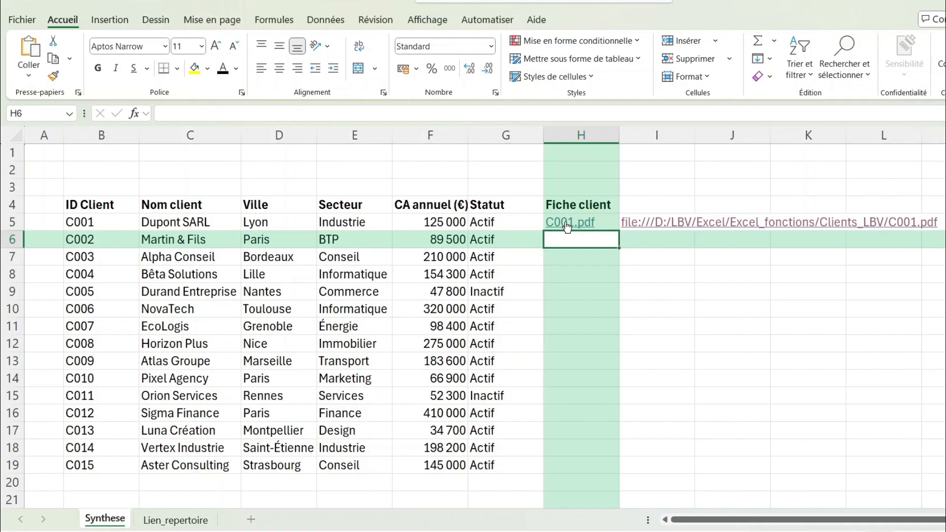
pyautogui.click(568, 227)
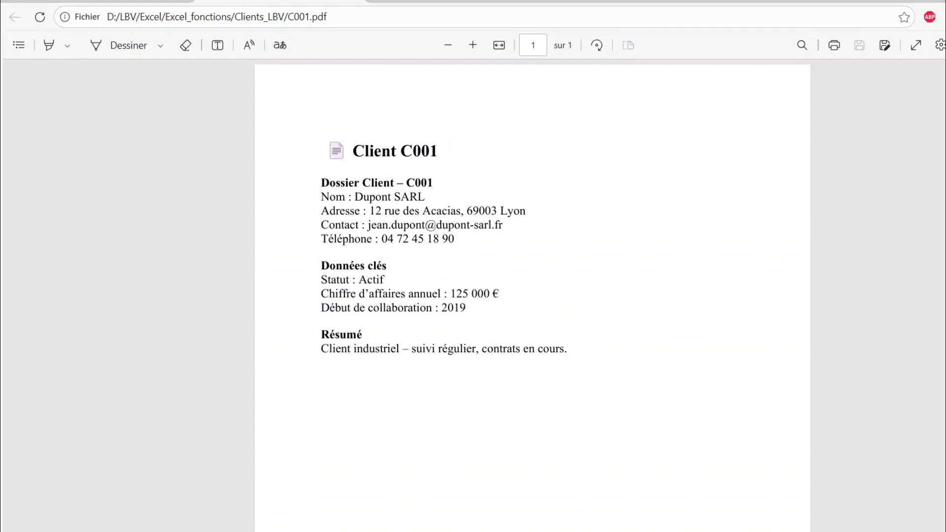
pyautogui.click(744, 517)
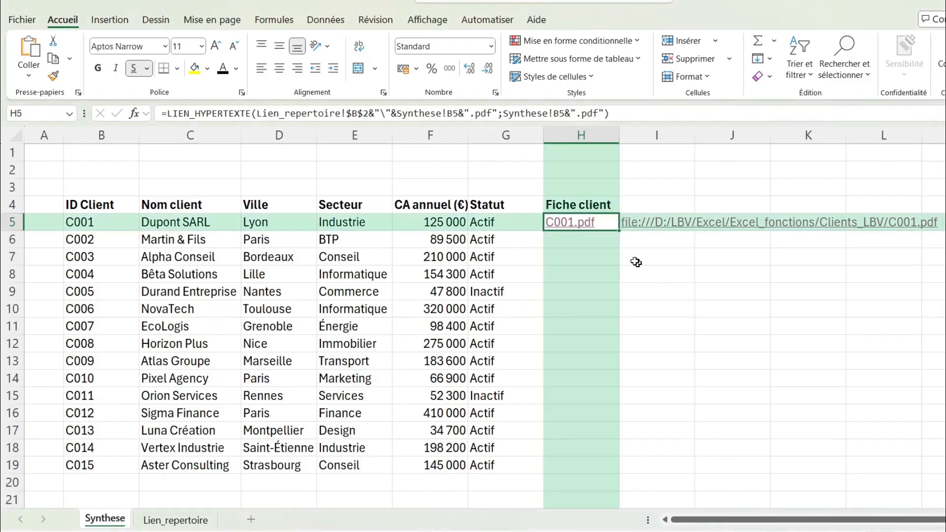
# Fill the LIEN_HYPERTEXTE formula from H5 down the Fiche client column to H19
pyautogui.doubleClick(619, 233)
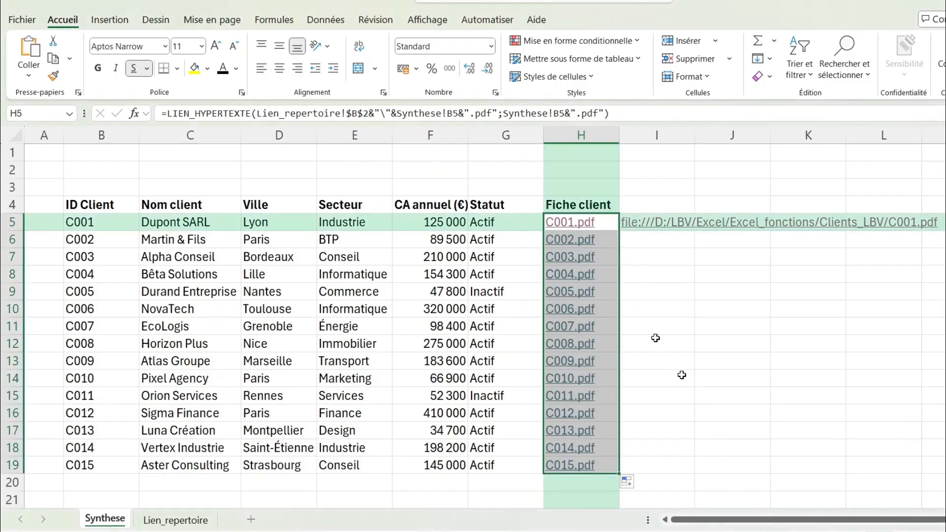
pyautogui.click(687, 418)
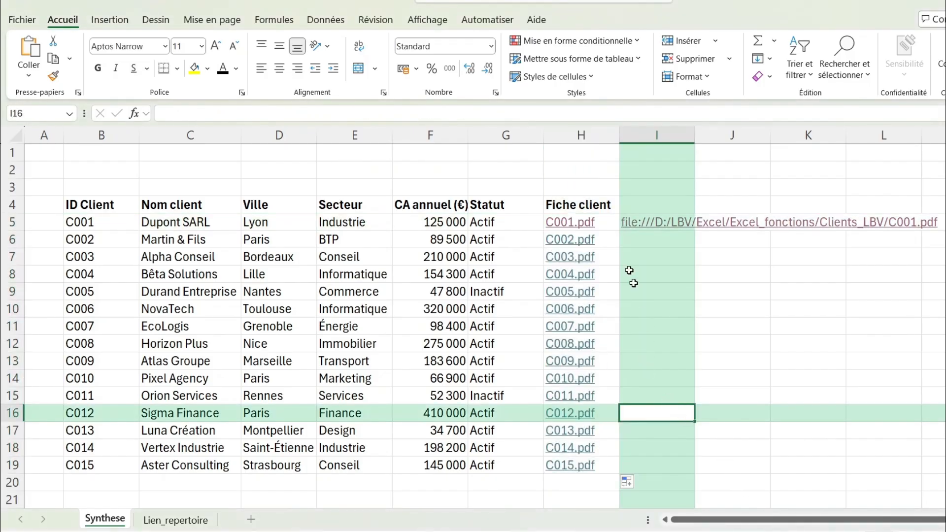
# Test the copied links in H6 and H16 by opening each PDF, returning to the Excel workbook after each
pyautogui.click(571, 245)
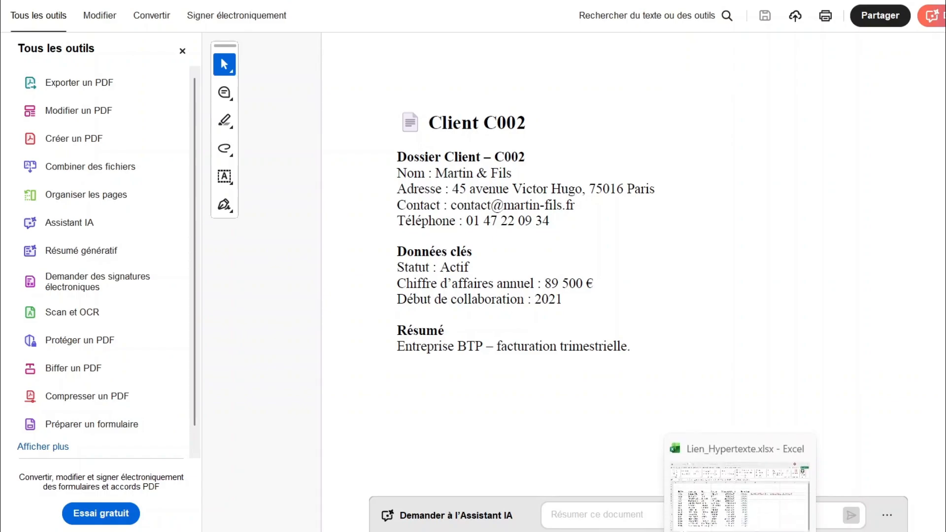
pyautogui.click(739, 493)
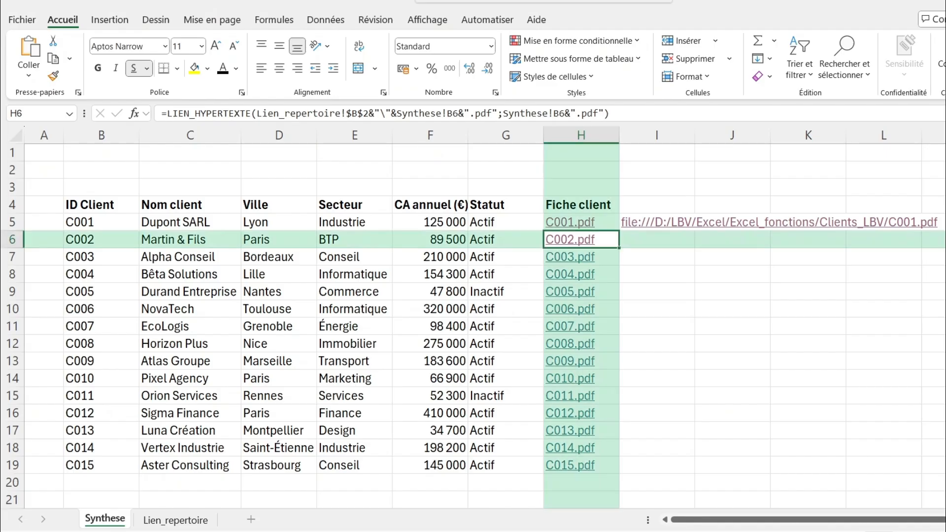
pyautogui.click(567, 414)
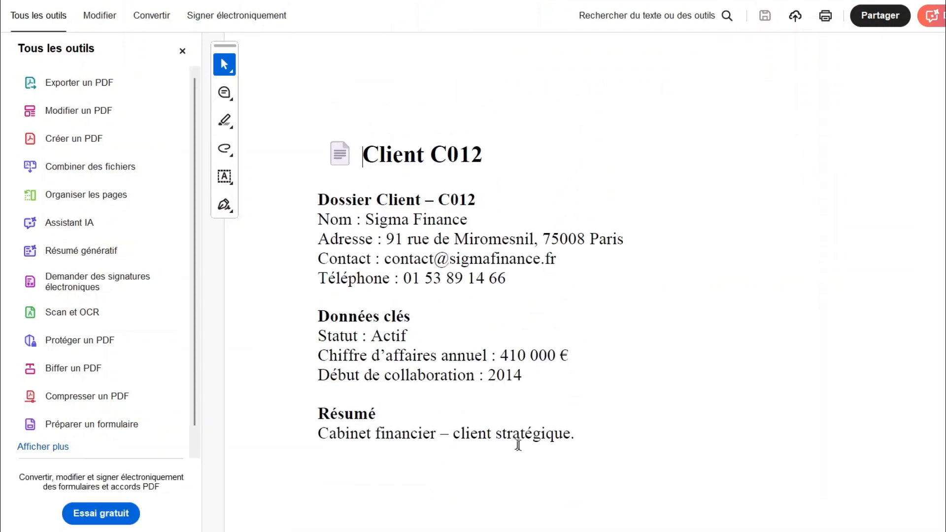
pyautogui.moveTo(771, 531)
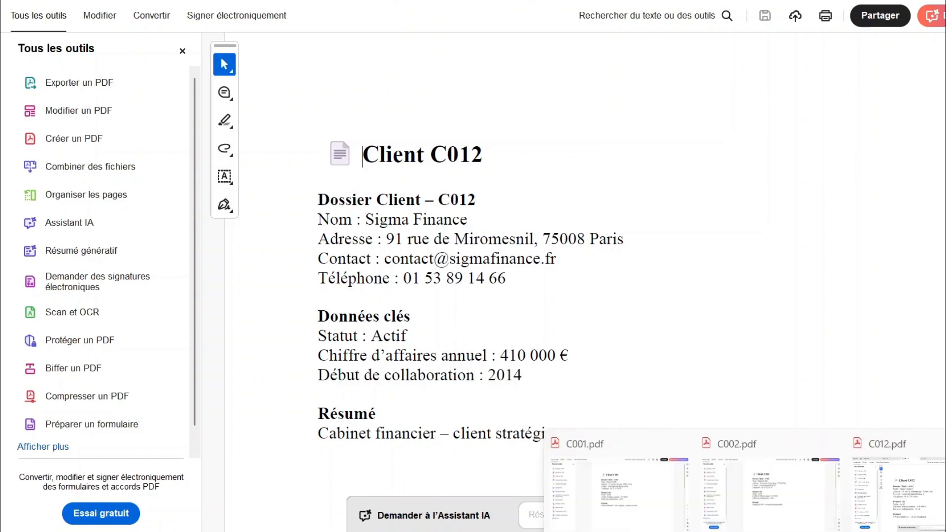
pyautogui.click(729, 505)
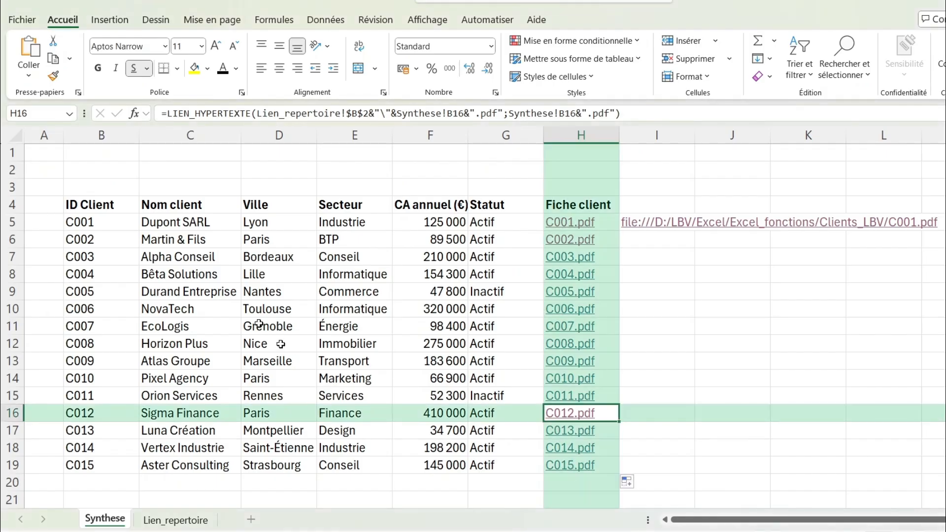
# Replace the client ID in cell B18 with the one used in cell B10
pyautogui.scroll(-1, 138, 345)
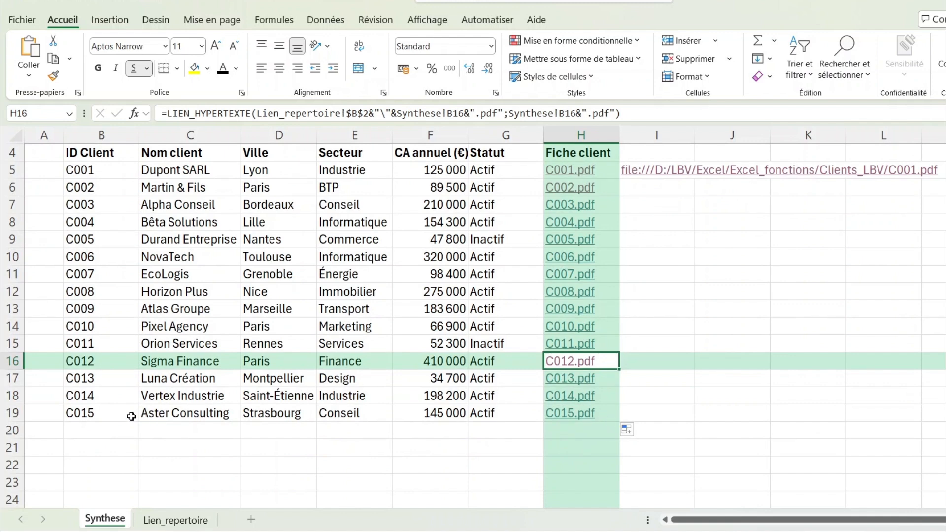
pyautogui.click(101, 396)
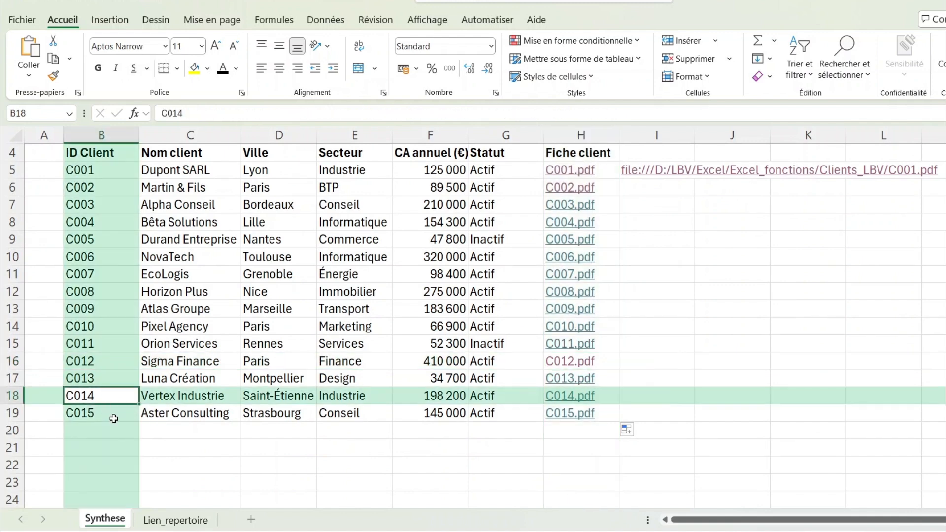
pyautogui.write('C00')
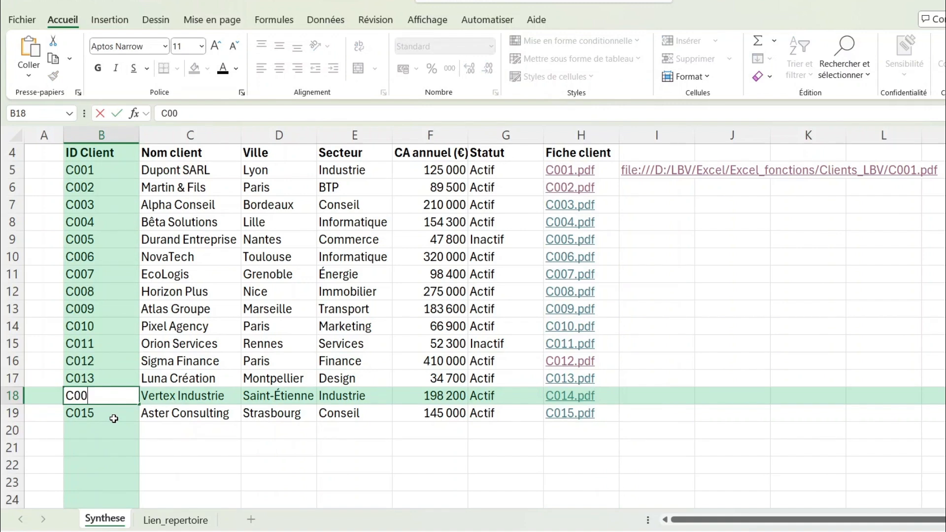
pyautogui.write('6')
pyautogui.press('Return')
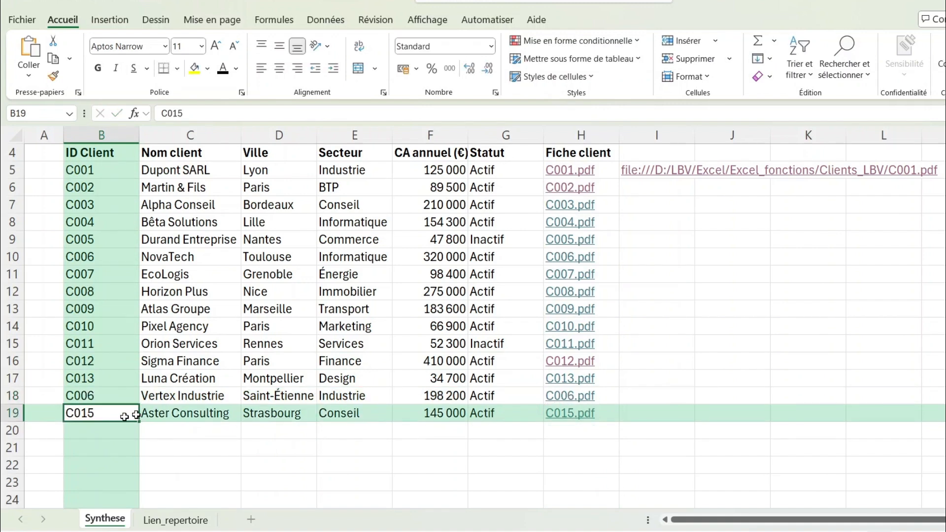
# Open the PDF linked in H18, examine the client details up close, and return to the Excel workbook
pyautogui.moveTo(111, 400); pyautogui.dragTo(541, 400)
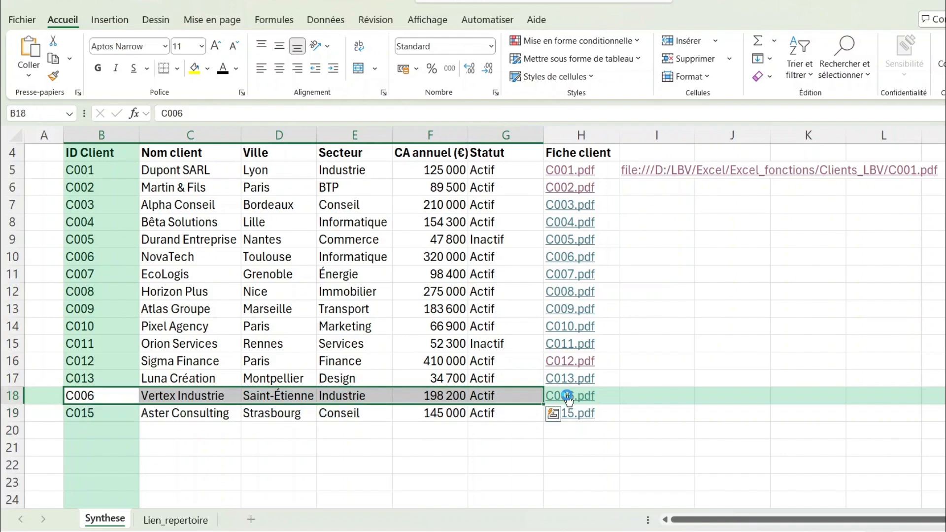
pyautogui.click(568, 397)
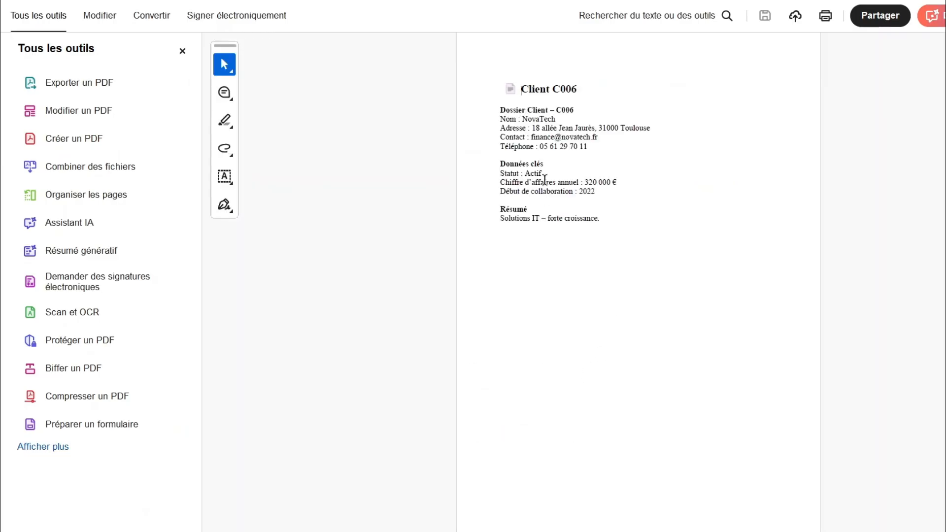
pyautogui.scroll(6, 604, 171)
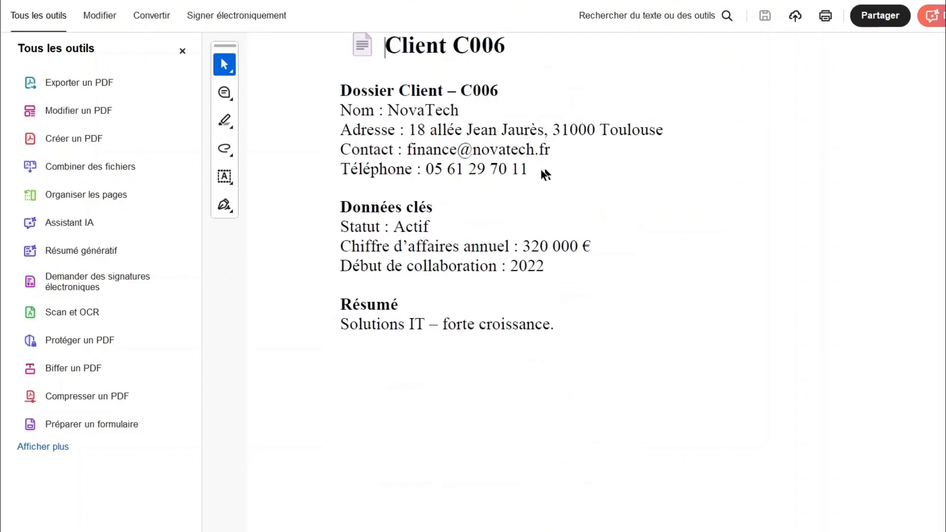
pyautogui.scroll(2, 519, 196)
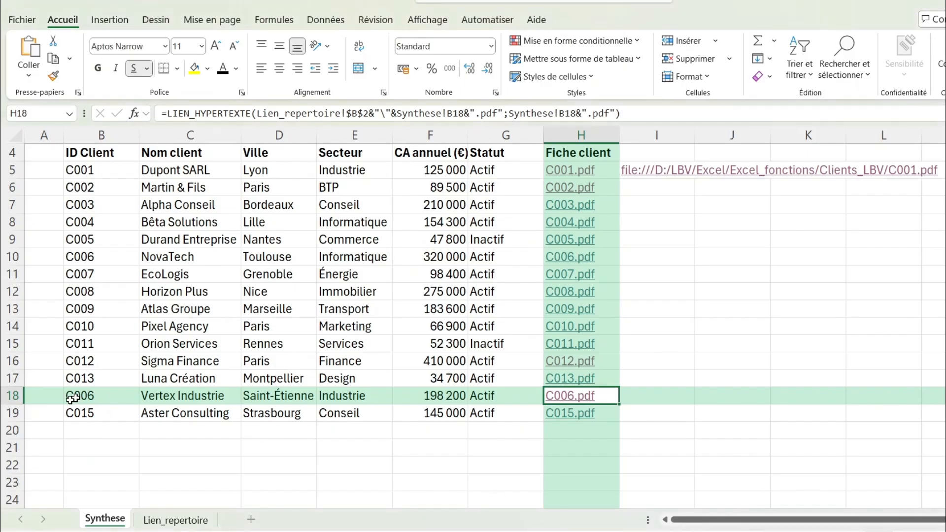
# Undo the client ID change in cell B18
pyautogui.click(90, 400)
pyautogui.hotkey('ctrl', 'z')
# Delete the leftover file path link from cell I5
pyautogui.click(650, 173)
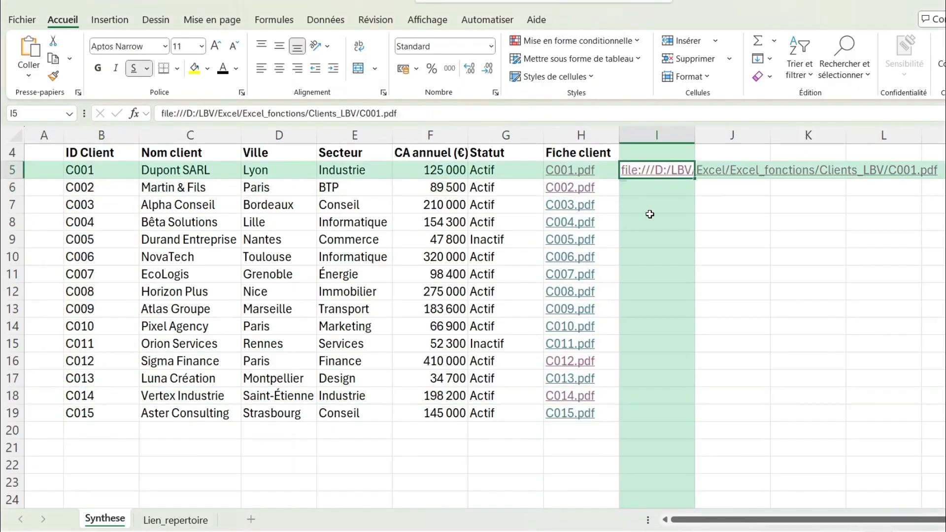
pyautogui.press('Delete')
pyautogui.scroll(1, 640, 236)
pyautogui.click(729, 344)
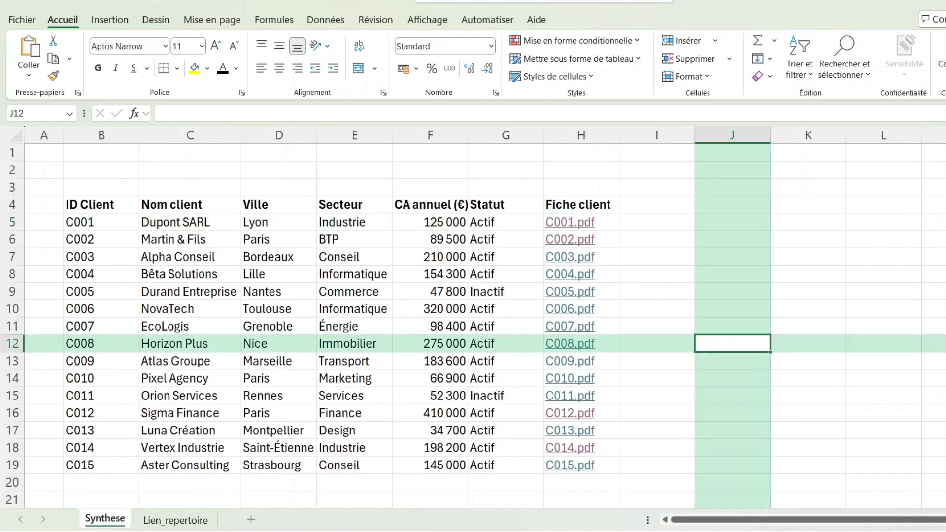